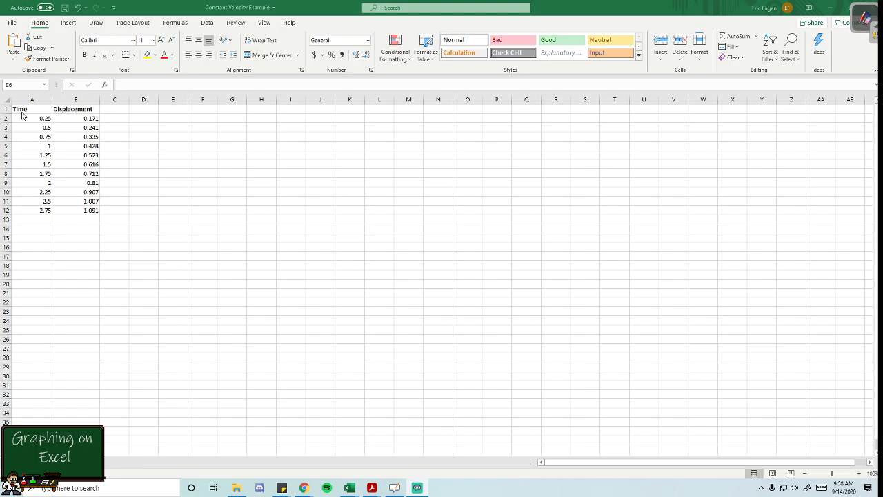
# - Add units to the column headers so they read "Time (s)" and "Displacement (m)"
pyautogui.click(31, 109)
pyautogui.click(146, 85)
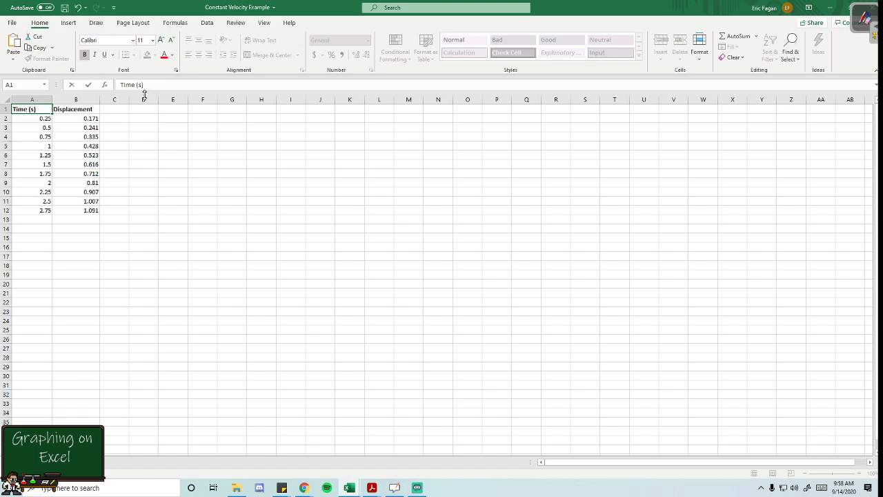
pyautogui.click(77, 110)
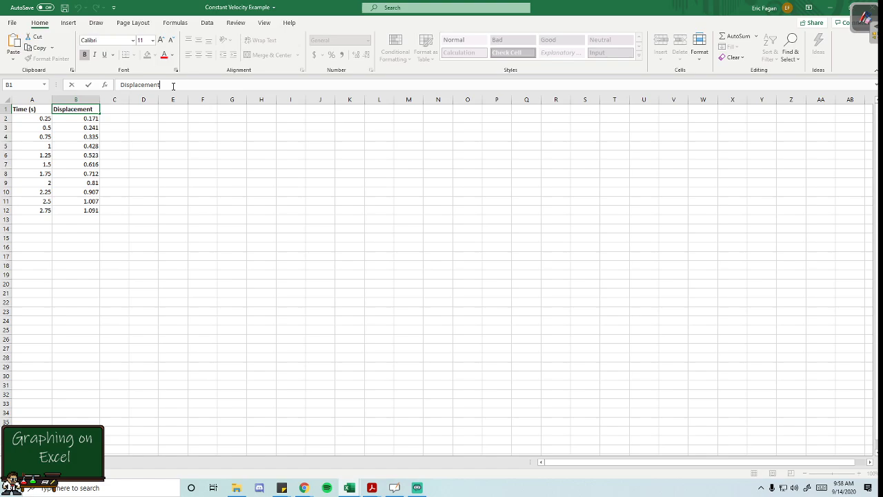
pyautogui.write('m)')
pyautogui.click(160, 166)
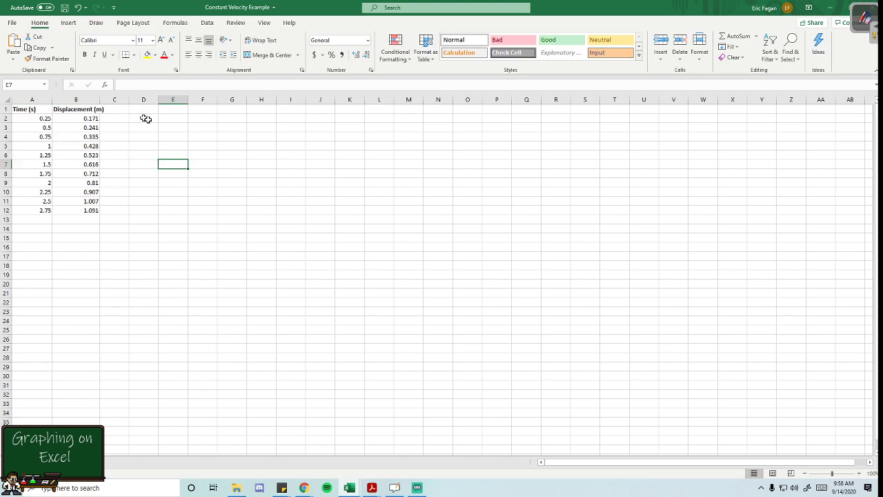
pyautogui.click(202, 228)
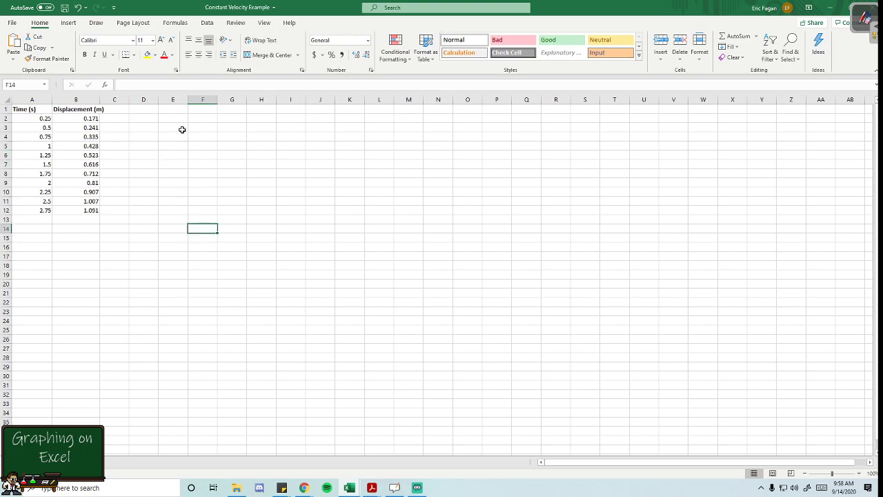
pyautogui.click(182, 129)
pyautogui.click(184, 120)
pyautogui.click(265, 193)
pyautogui.click(209, 153)
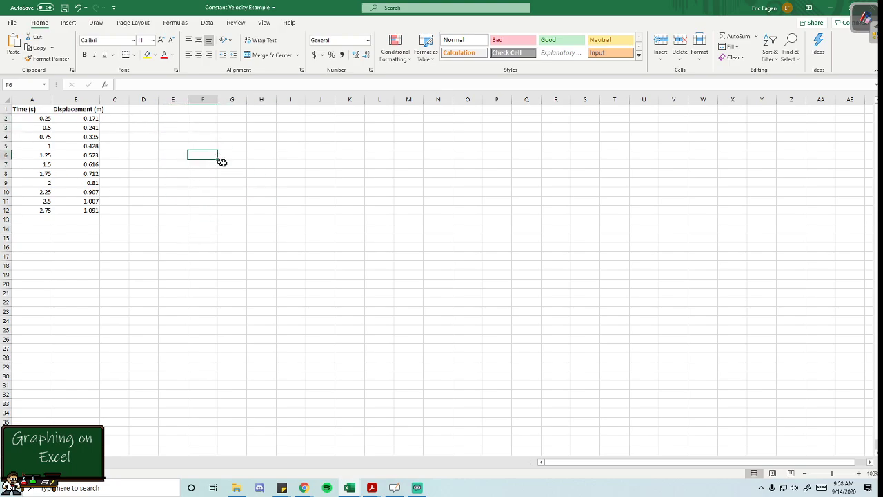
# - Insert a blank Scatter chart with markers only and move it up beside the data table
pyautogui.click(72, 25)
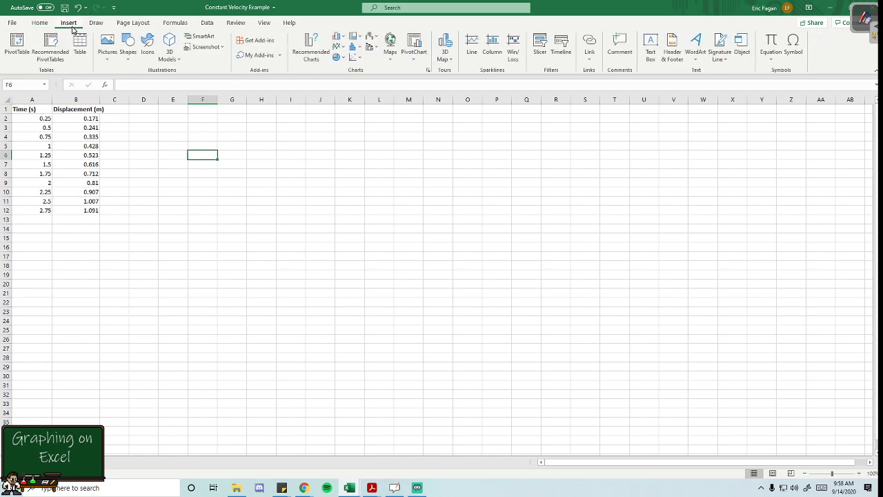
pyautogui.click(361, 59)
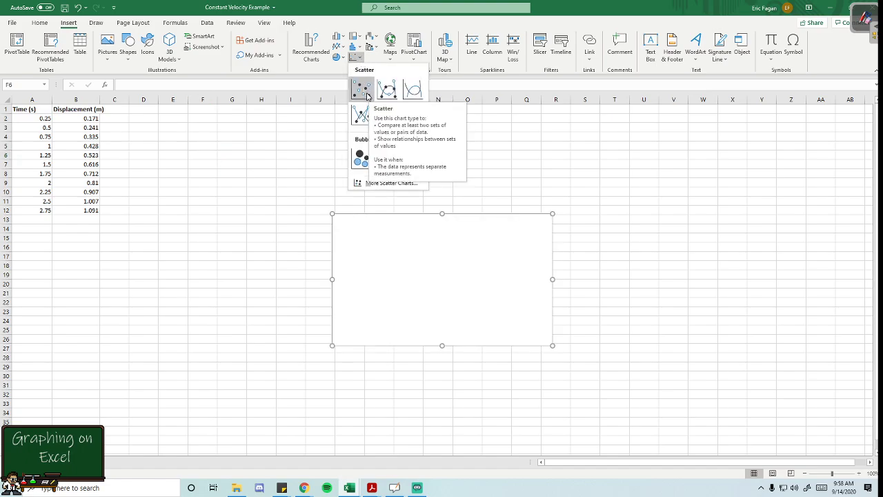
pyautogui.click(362, 91)
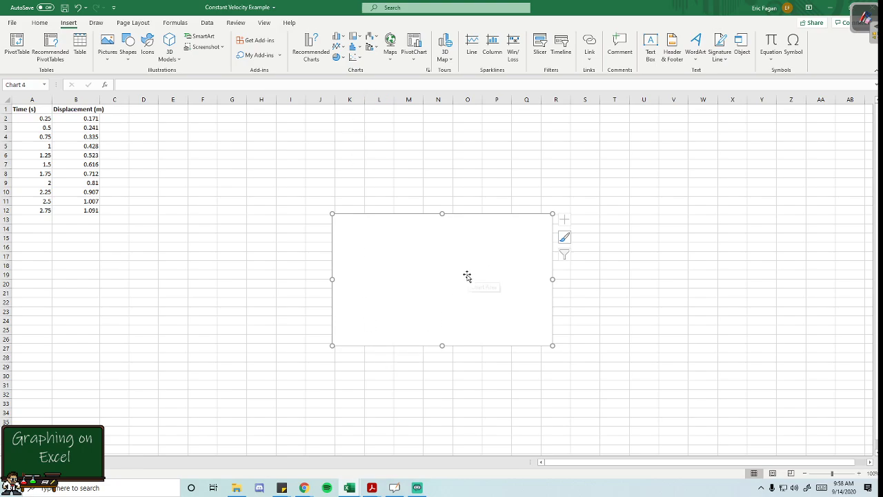
pyautogui.moveTo(467, 276); pyautogui.dragTo(361, 175)
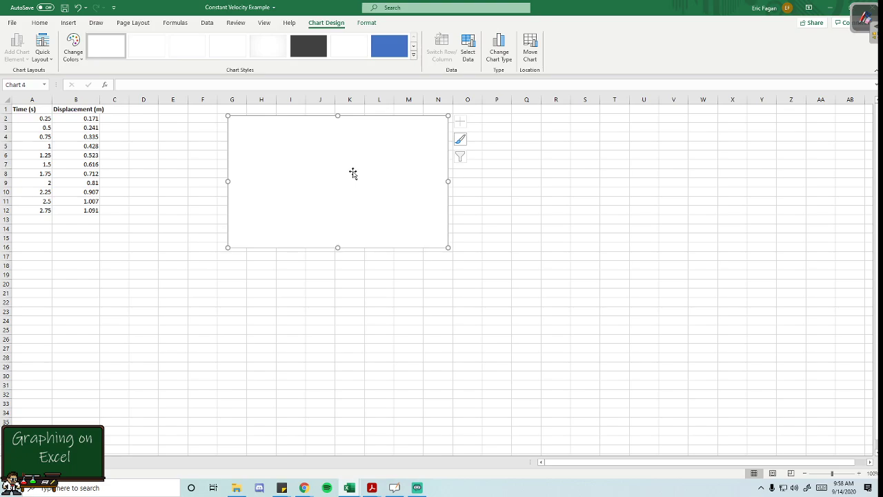
# - Add a data series named "Constant Velocity Data" to the blank chart
pyautogui.rightClick(329, 173)
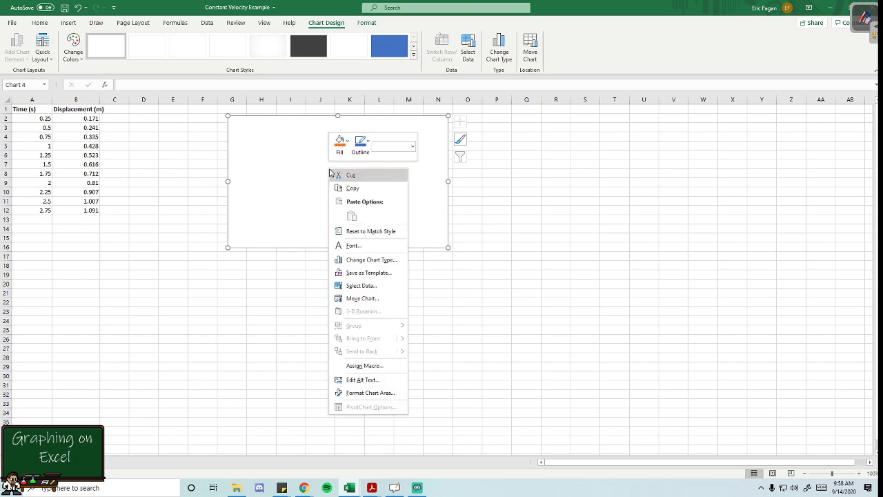
pyautogui.click(373, 286)
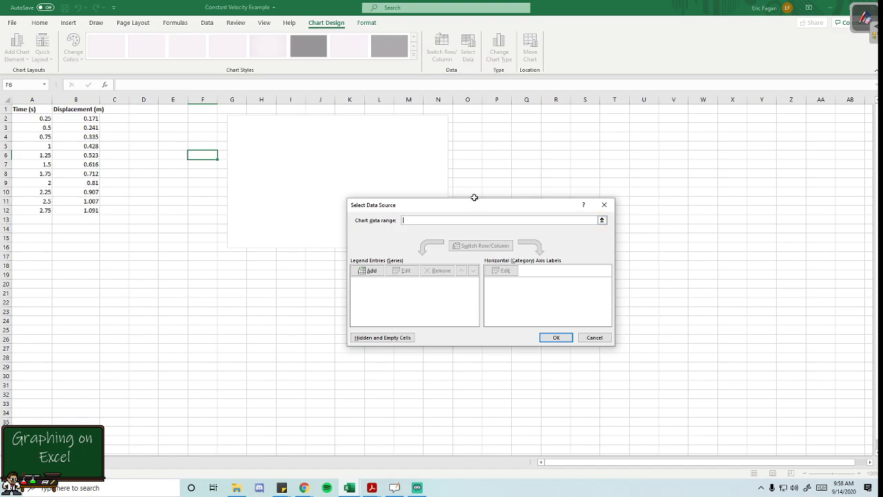
pyautogui.moveTo(474, 200); pyautogui.dragTo(595, 132)
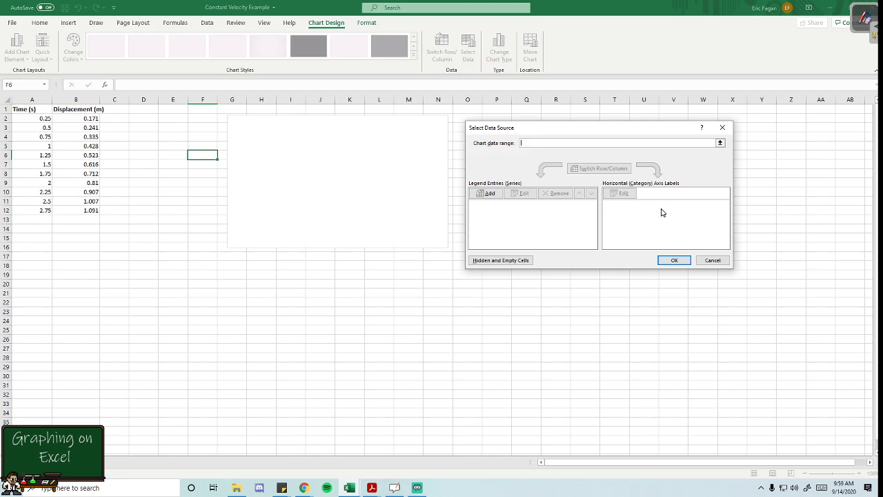
pyautogui.click(488, 194)
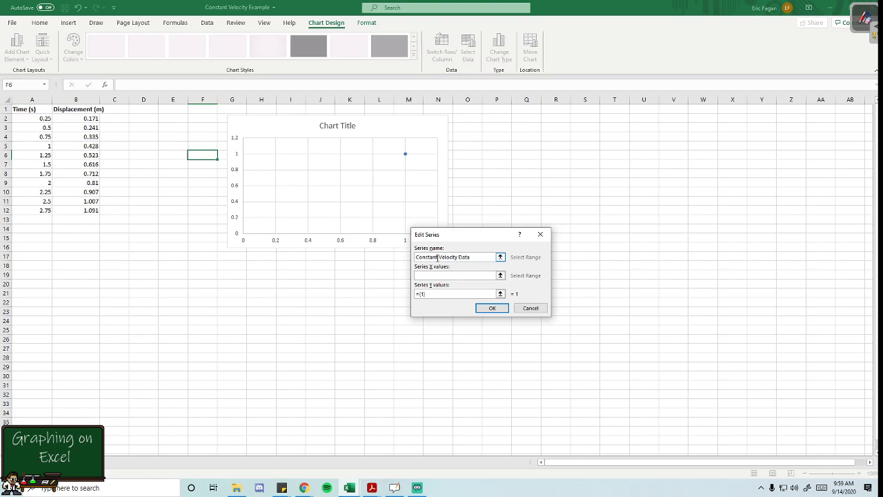
# - Set the series X values to A2:A12 and Y values to B2:B12, and apply the chart's data source
pyautogui.click(453, 275)
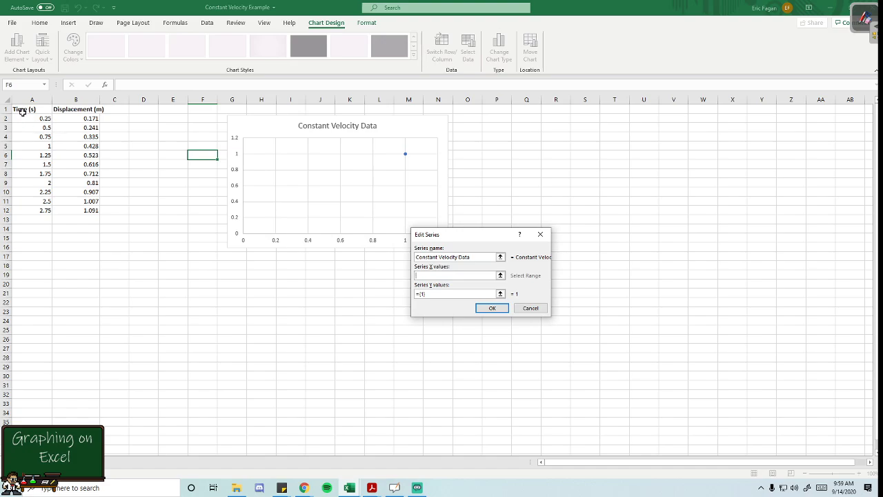
pyautogui.moveTo(23, 118); pyautogui.dragTo(22, 209)
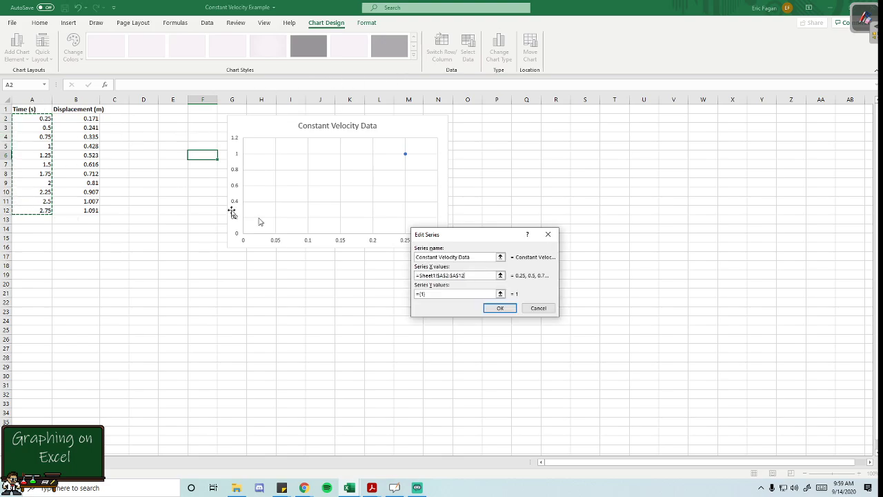
pyautogui.moveTo(436, 296); pyautogui.dragTo(418, 295)
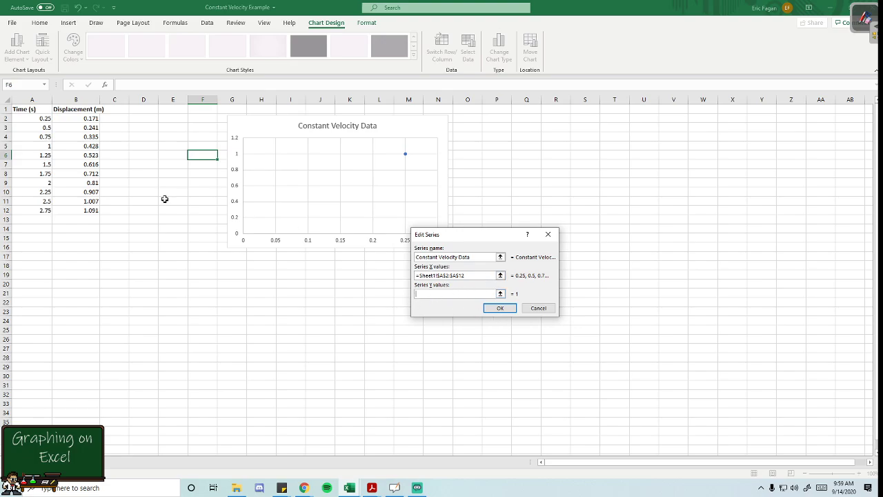
pyautogui.moveTo(87, 118); pyautogui.dragTo(88, 209)
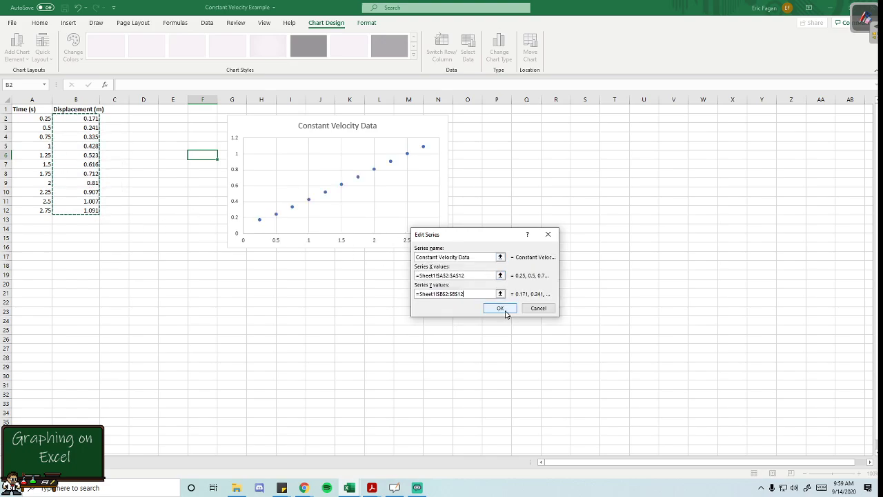
pyautogui.click(506, 309)
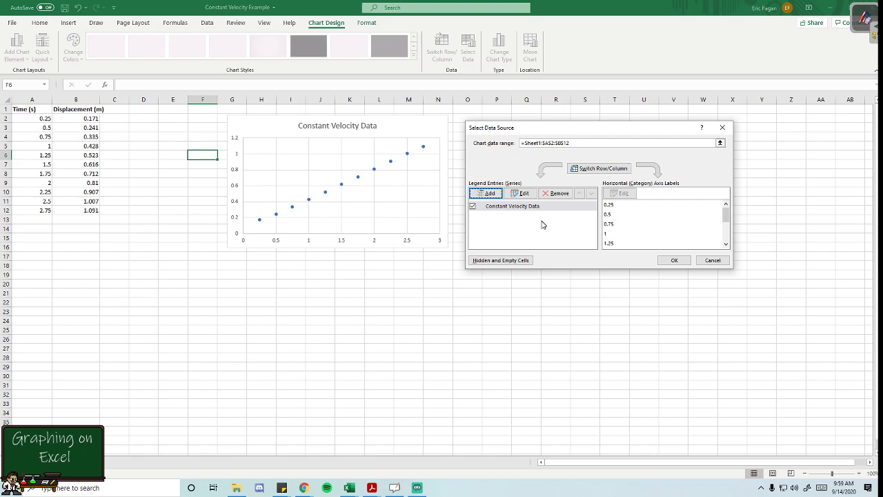
pyautogui.click(490, 194)
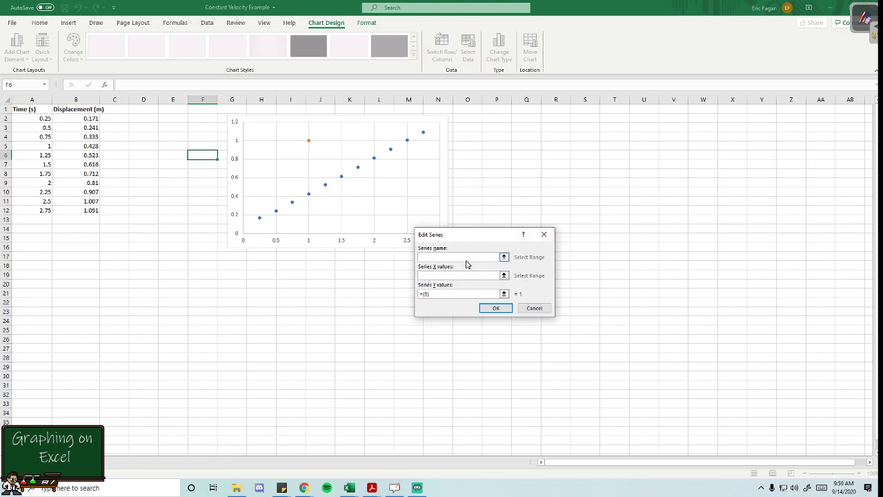
pyautogui.click(536, 308)
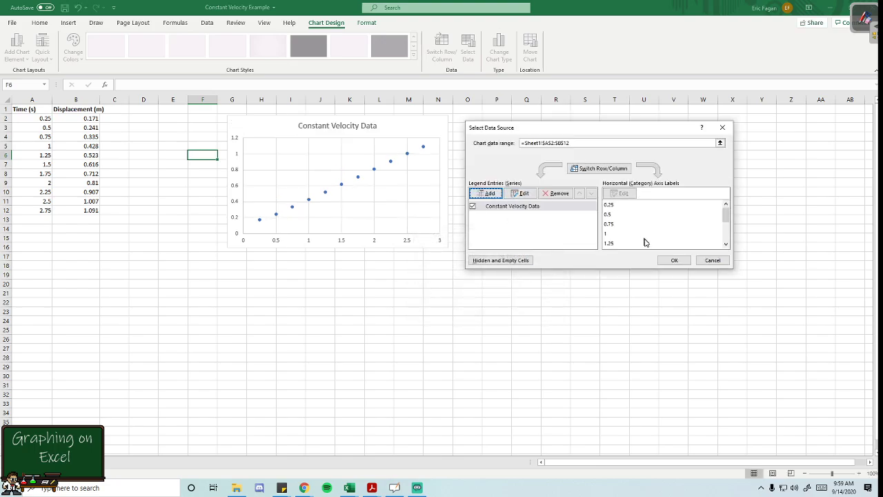
pyautogui.click(674, 261)
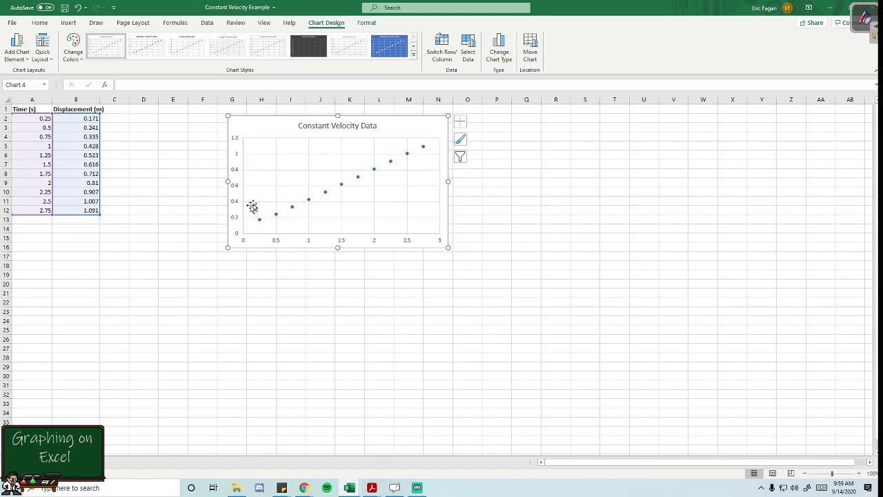
# - Turn on the chart's axis titles and title the vertical axis "Displacement (m)"
pyautogui.click(458, 127)
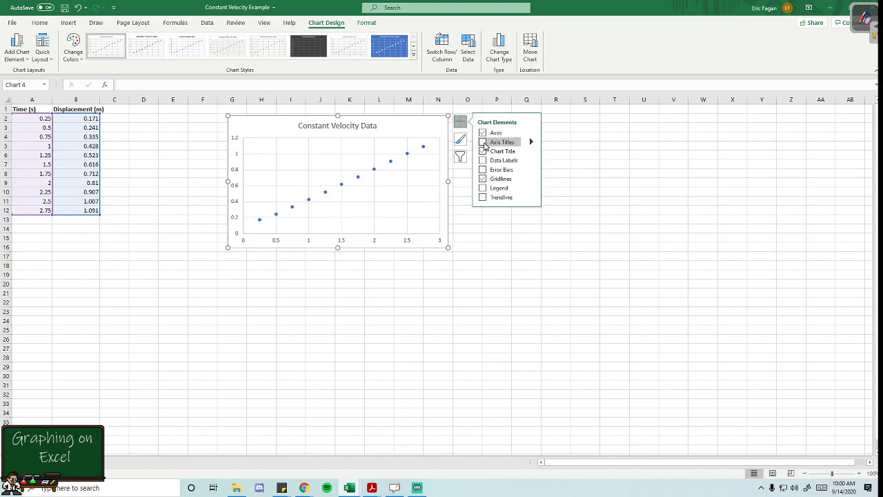
pyautogui.click(484, 143)
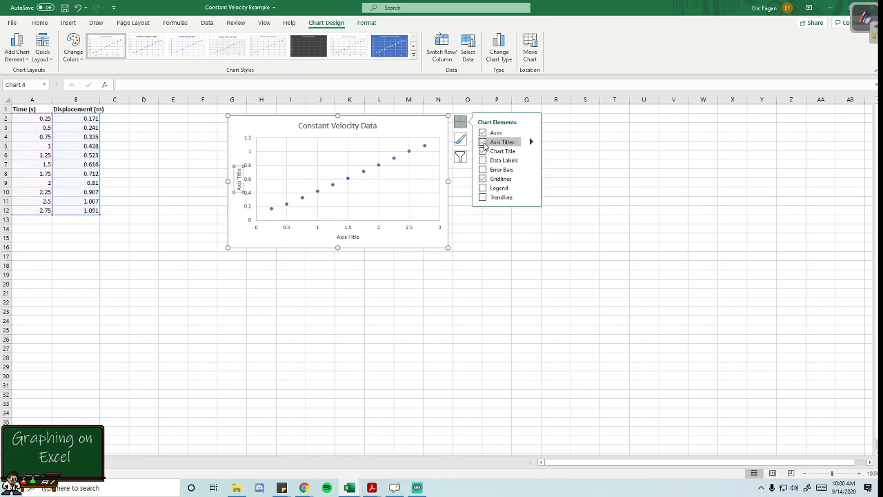
pyautogui.click(238, 178)
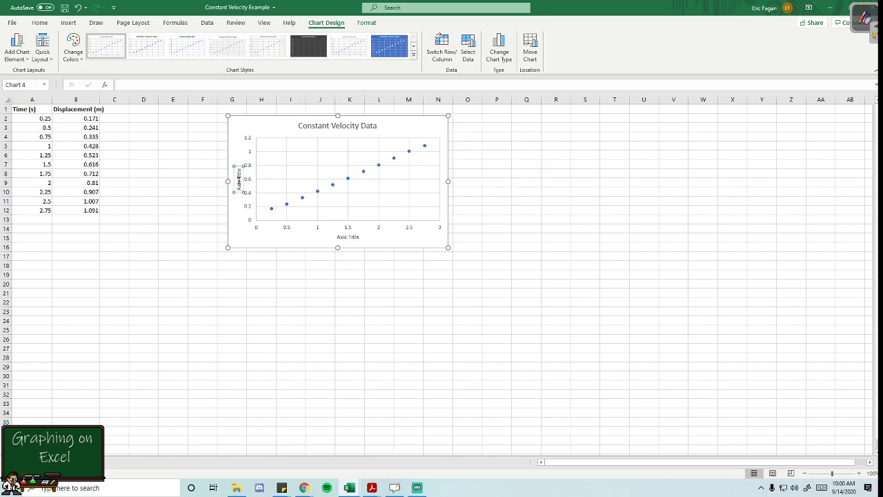
pyautogui.tripleClick(239, 181)
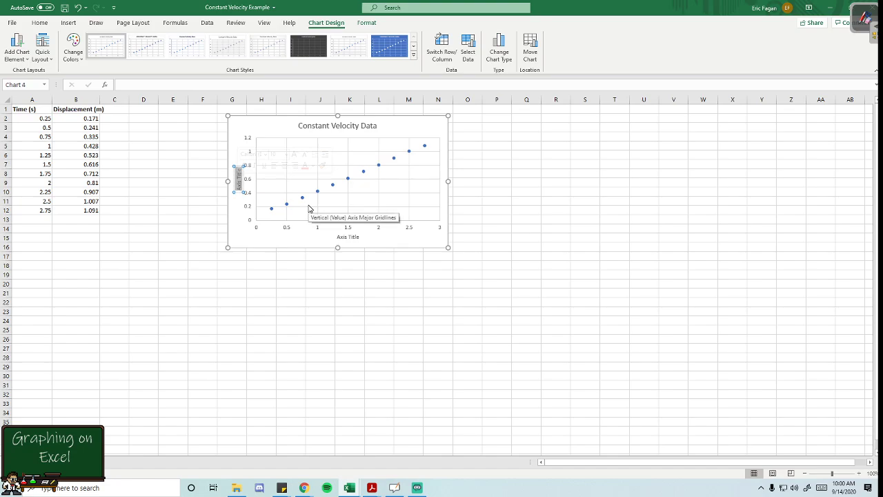
pyautogui.write('Displacement (m)')
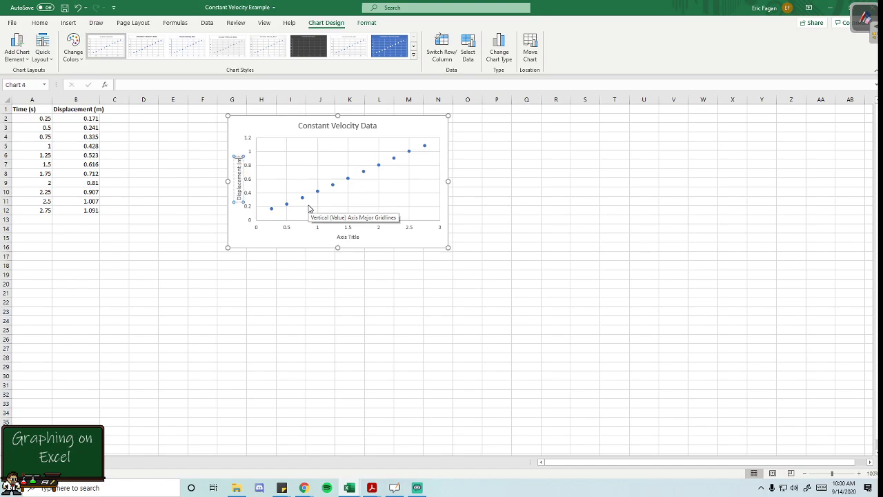
# - Title the chart's horizontal axis "Time (s)"
pyautogui.doubleClick(348, 238)
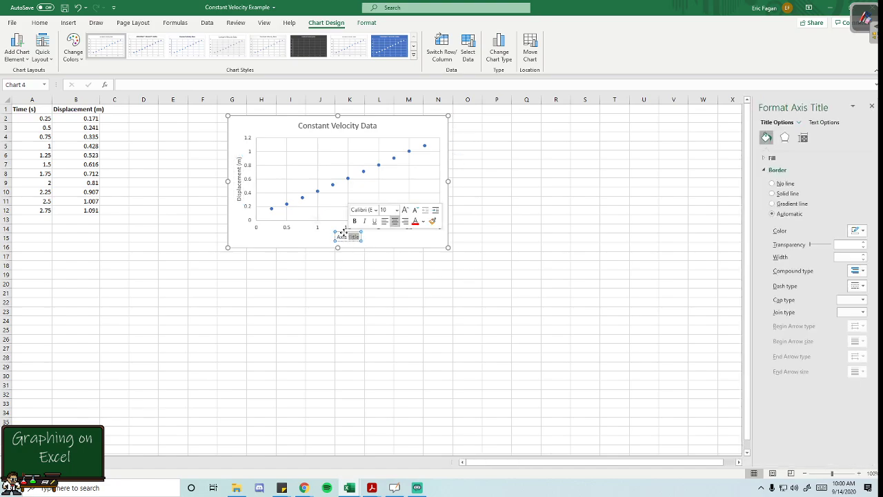
pyautogui.doubleClick(341, 236)
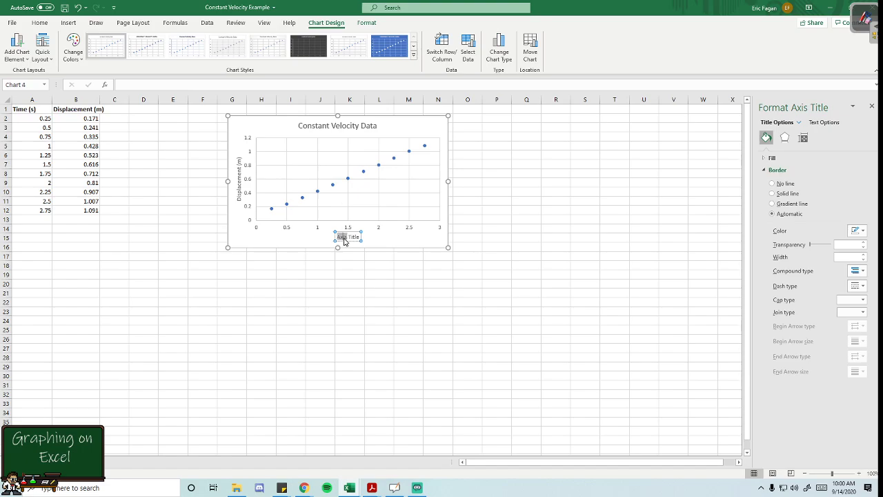
pyautogui.tripleClick(345, 238)
pyautogui.write('Time (s)')
pyautogui.click(540, 220)
pyautogui.click(347, 131)
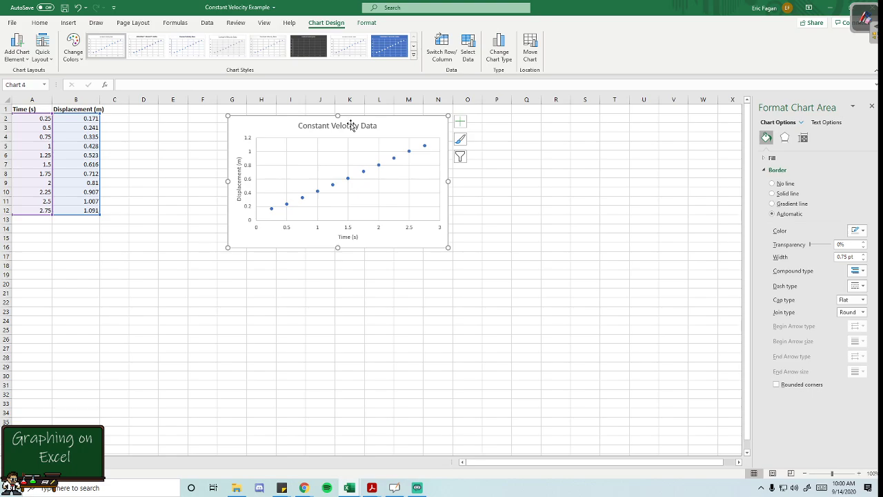
pyautogui.click(351, 125)
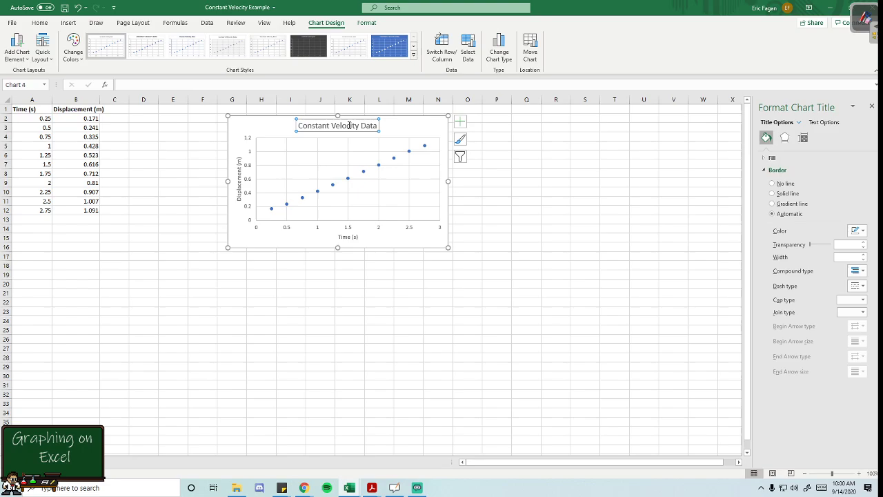
pyautogui.click(420, 129)
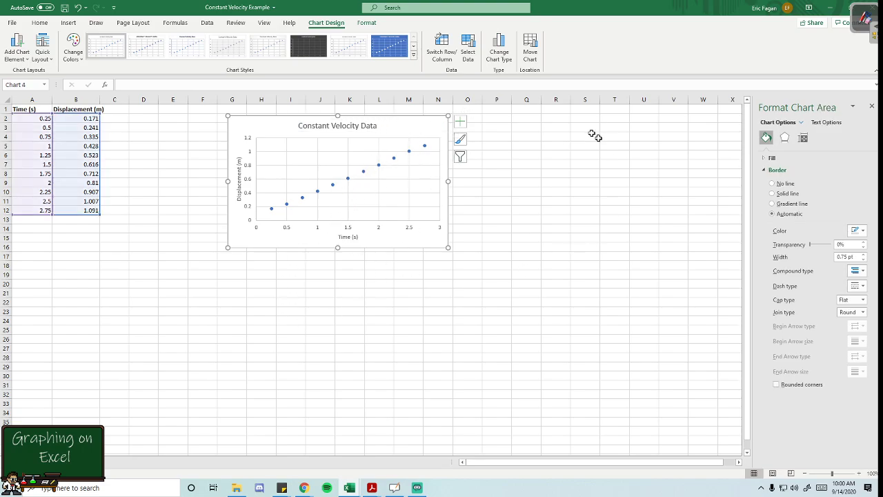
# - Add a linear trendline to the chart's data and open its full formatting options
pyautogui.click(459, 123)
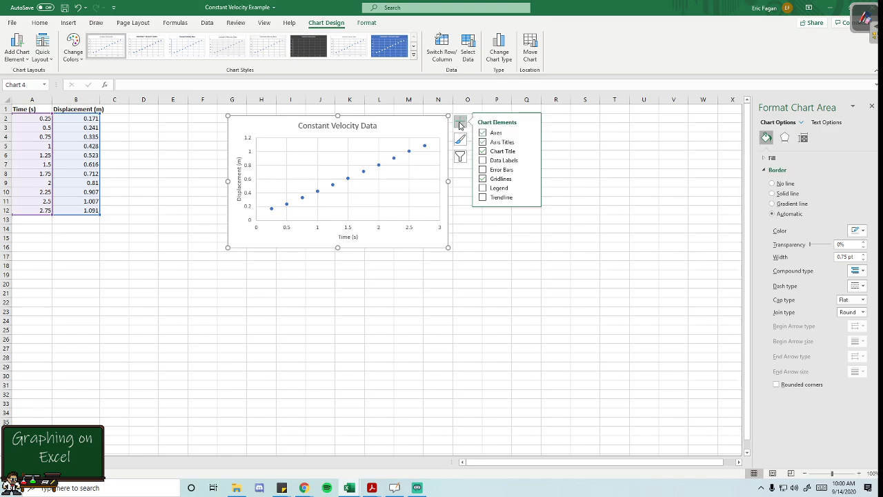
pyautogui.click(531, 198)
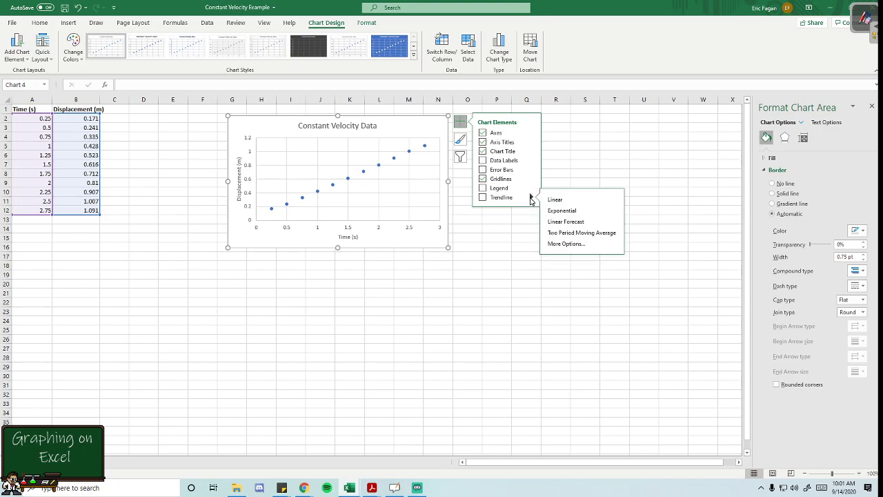
pyautogui.click(560, 245)
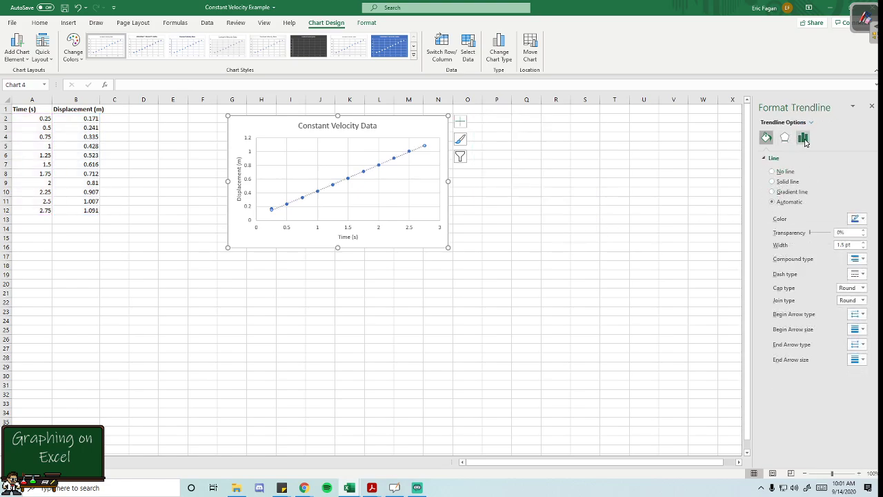
# - Display the trendline's equation on the chart and move the equation just above the upper end of the plotted line
pyautogui.click(802, 138)
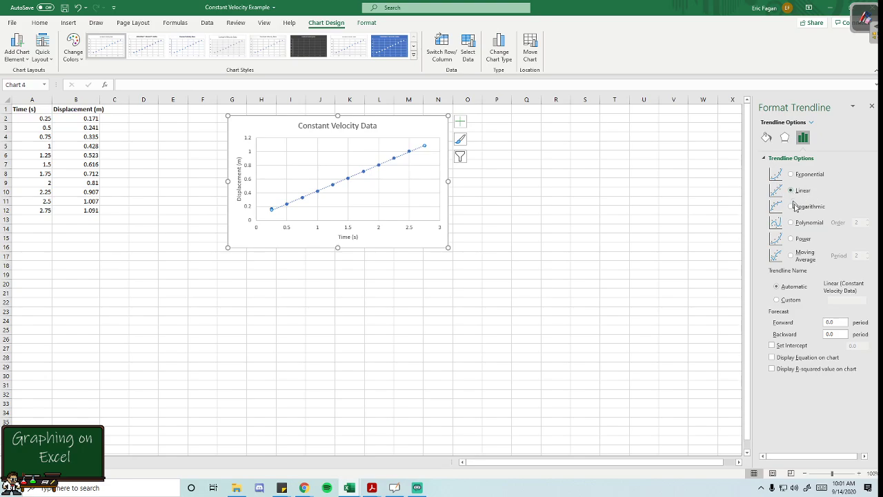
pyautogui.click(772, 357)
pyautogui.moveTo(403, 145)
pyautogui.mouseDown()
pyautogui.moveTo(391, 133)
pyautogui.moveTo(407, 133)
pyautogui.mouseUp()
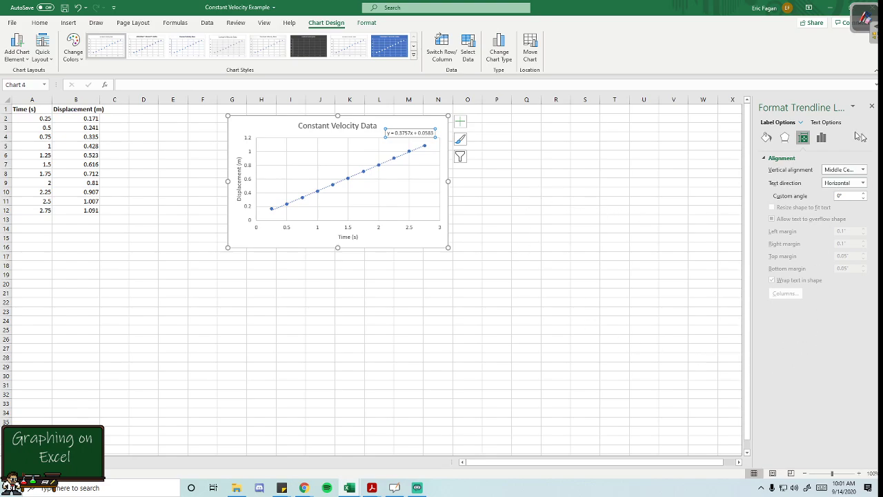
pyautogui.click(361, 133)
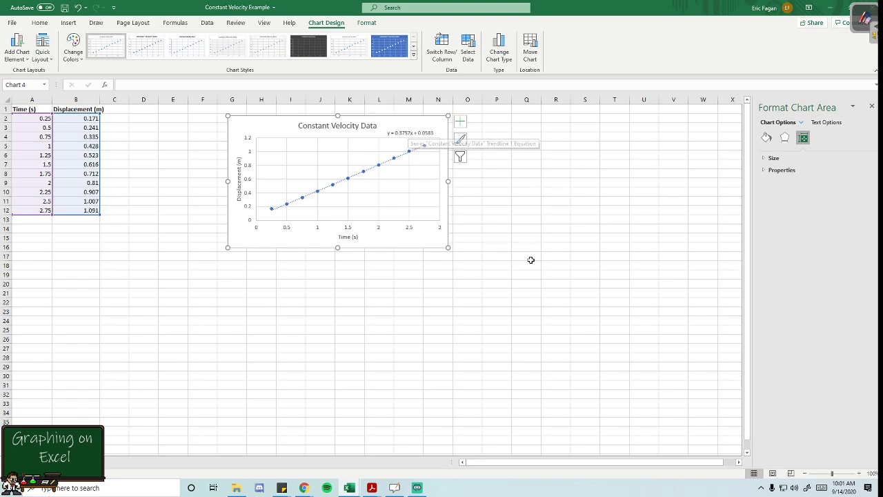
# - Turn on the chart's legend and widen the chart to the right into column Q
pyautogui.click(461, 121)
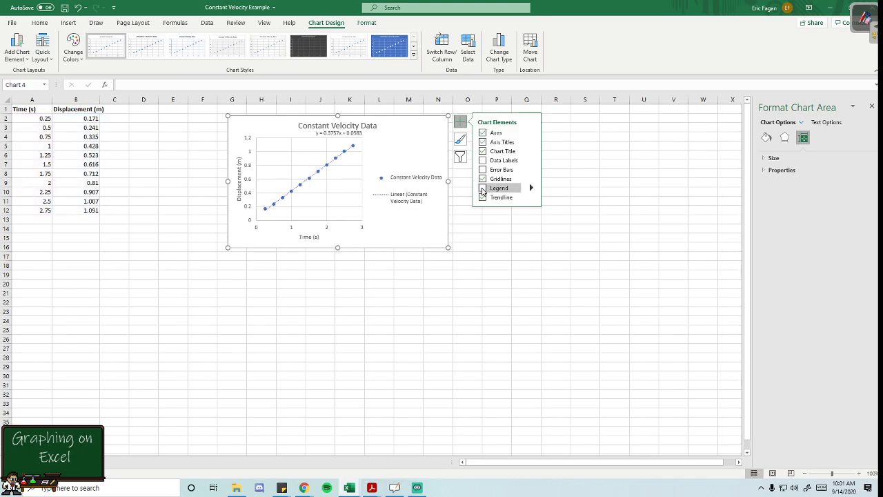
pyautogui.click(484, 188)
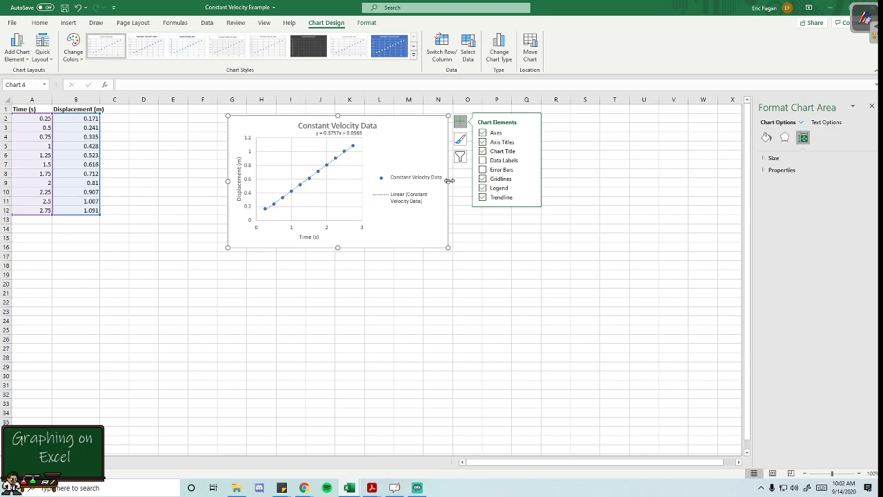
pyautogui.click(412, 199)
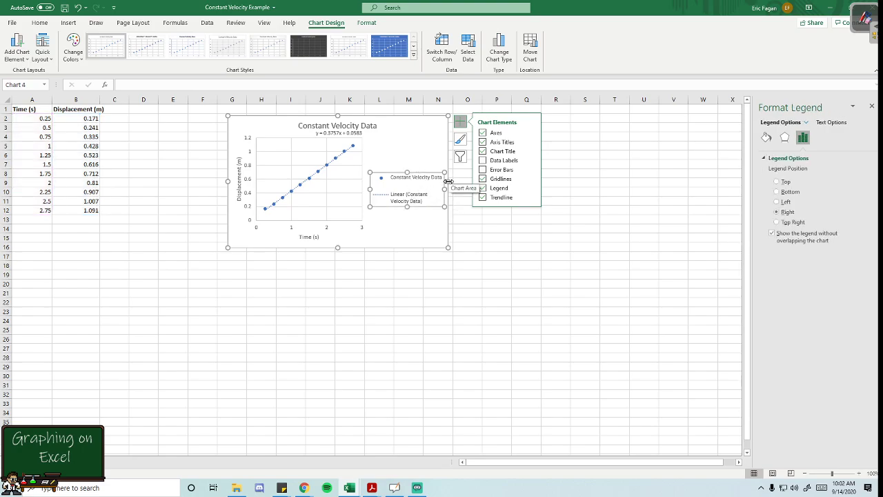
pyautogui.moveTo(449, 181); pyautogui.dragTo(530, 182)
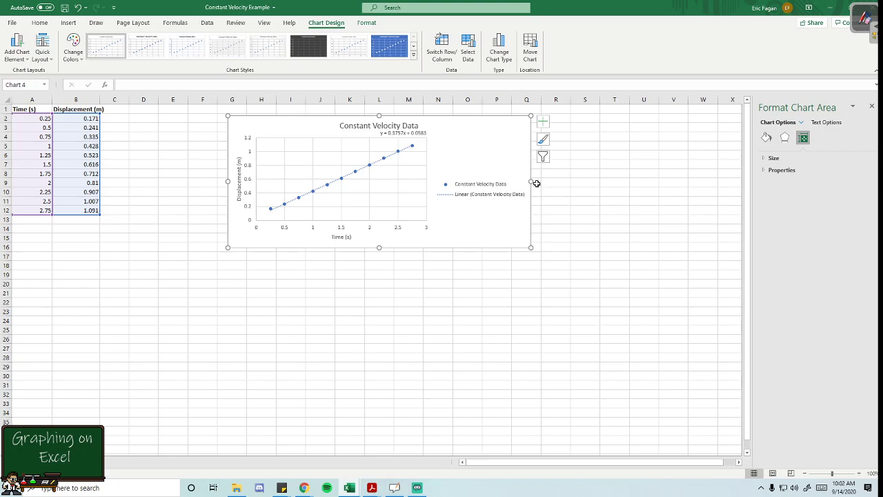
# - Browse the available chart styles and the colorful and monochromatic color palettes for the chart
pyautogui.click(544, 140)
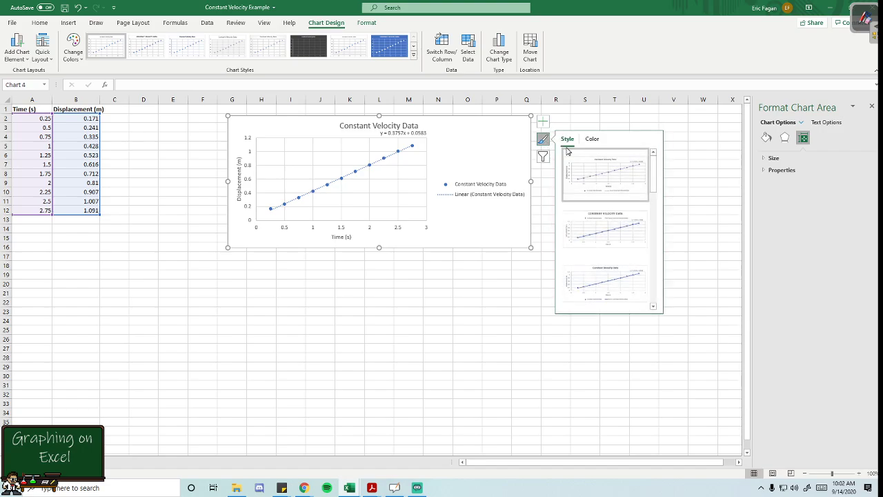
pyautogui.scroll(-1, 600, 183)
pyautogui.scroll(-2, 599, 185)
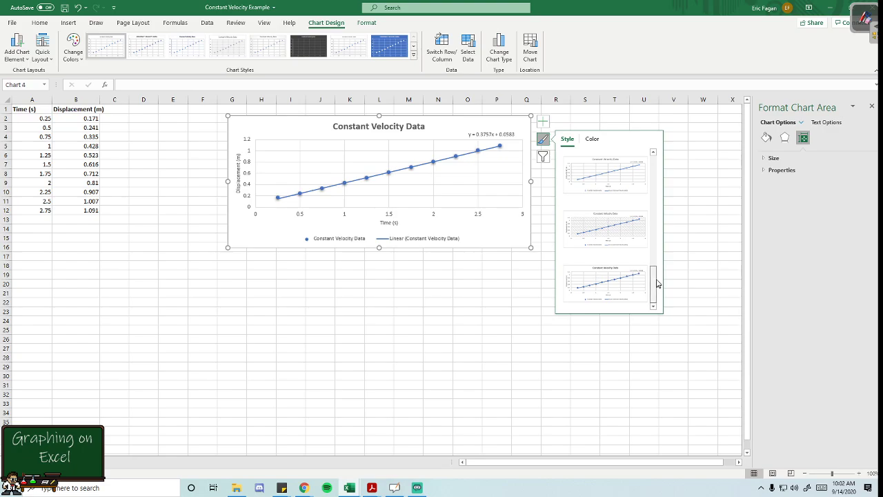
pyautogui.moveTo(656, 281); pyautogui.dragTo(656, 291)
pyautogui.click(592, 139)
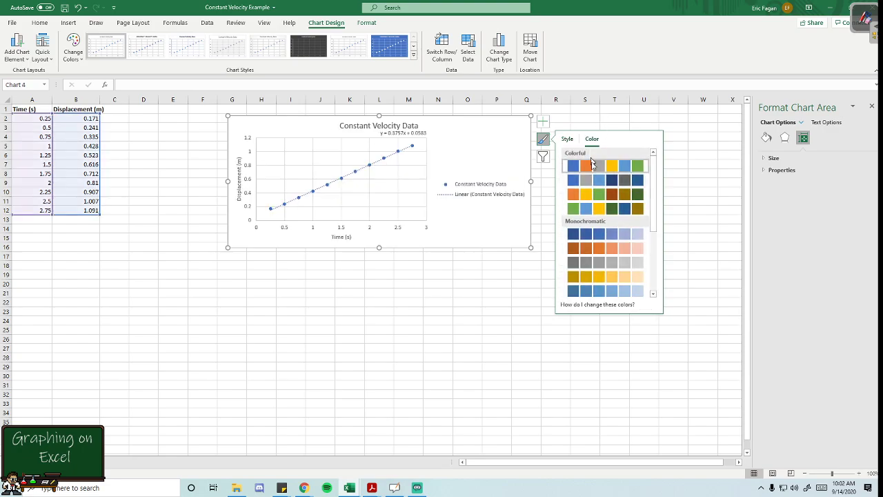
pyautogui.scroll(-2, 604, 216)
pyautogui.scroll(2, 595, 200)
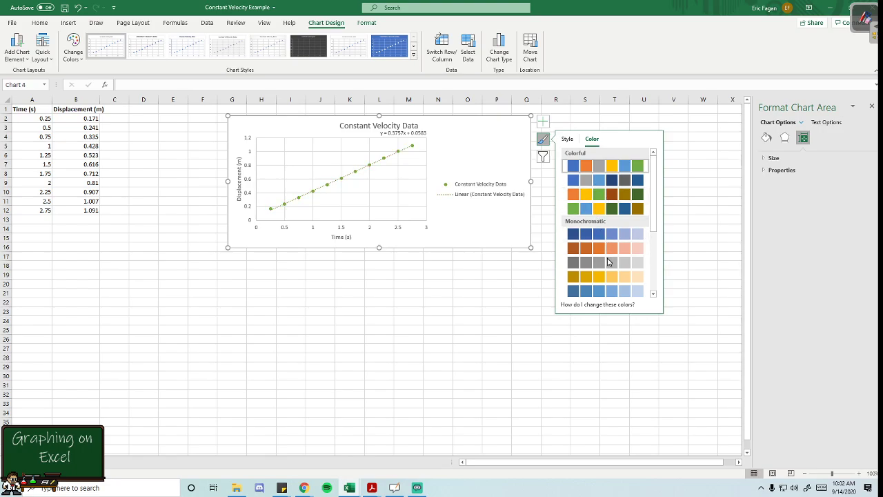
pyautogui.scroll(-1, 609, 266)
pyautogui.scroll(2, 610, 262)
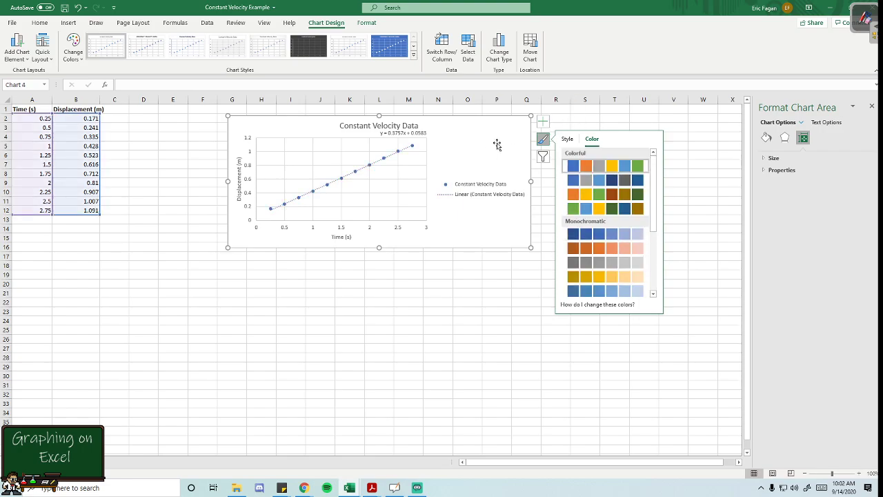
pyautogui.click(543, 139)
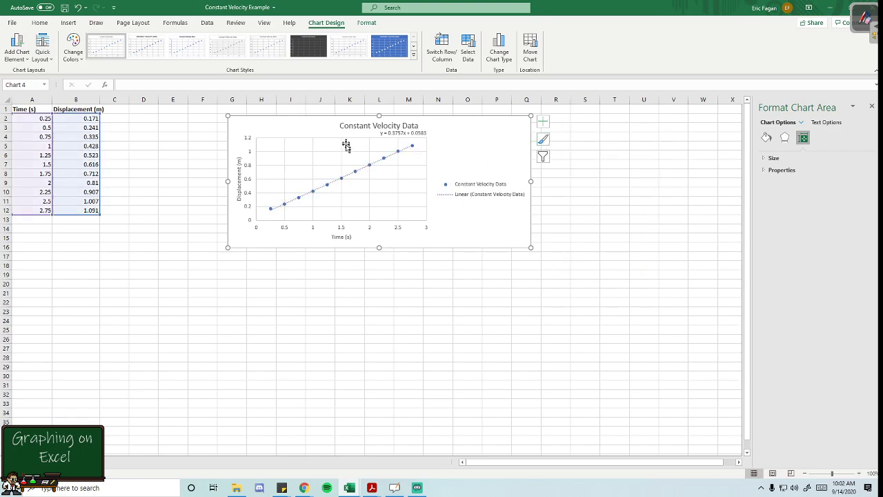
# - Set the marker border color of the Constant Velocity Data series to standard red
pyautogui.click(398, 155)
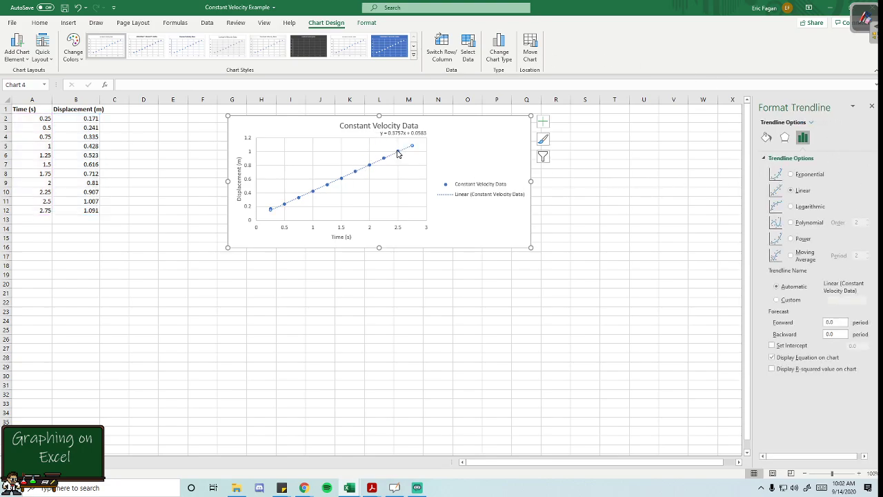
pyautogui.click(396, 150)
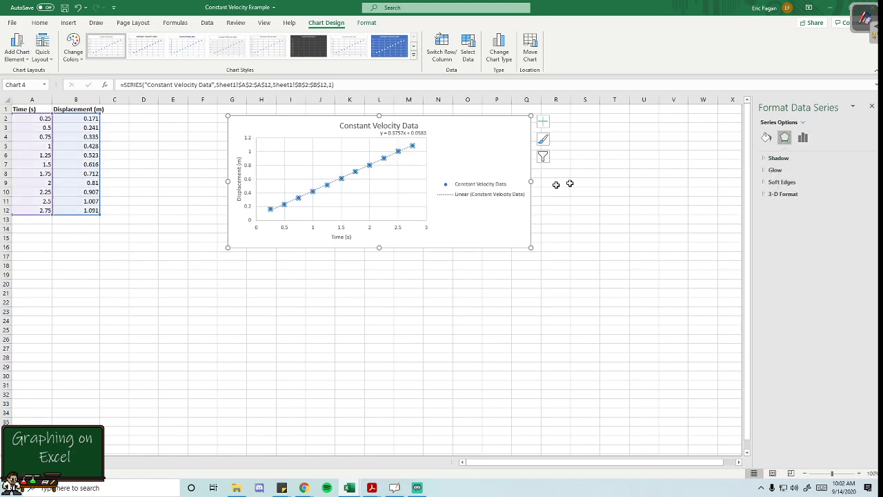
pyautogui.click(768, 140)
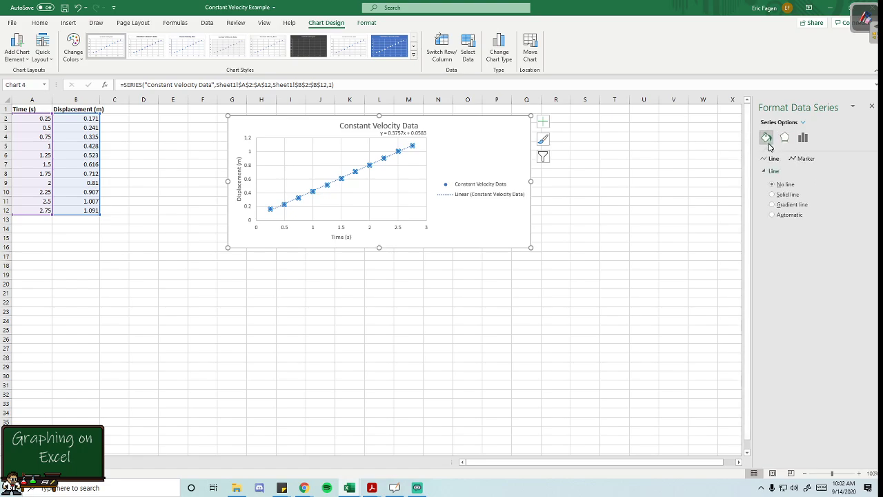
pyautogui.click(805, 159)
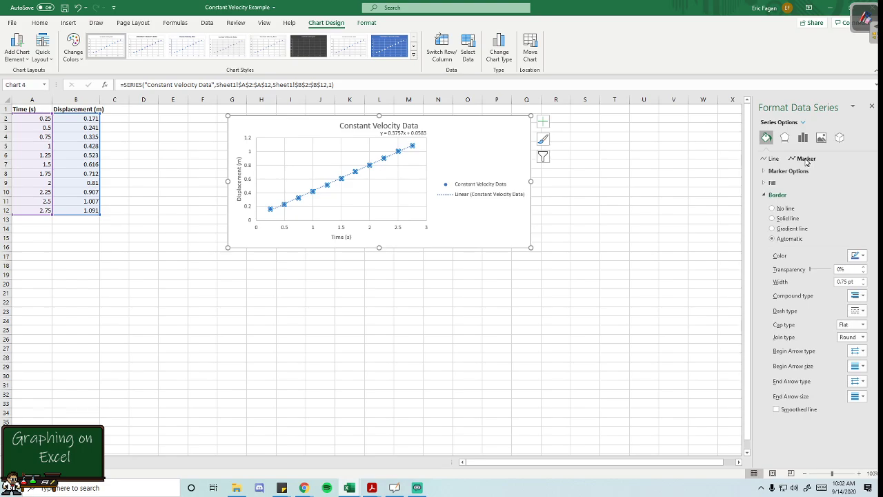
pyautogui.click(857, 256)
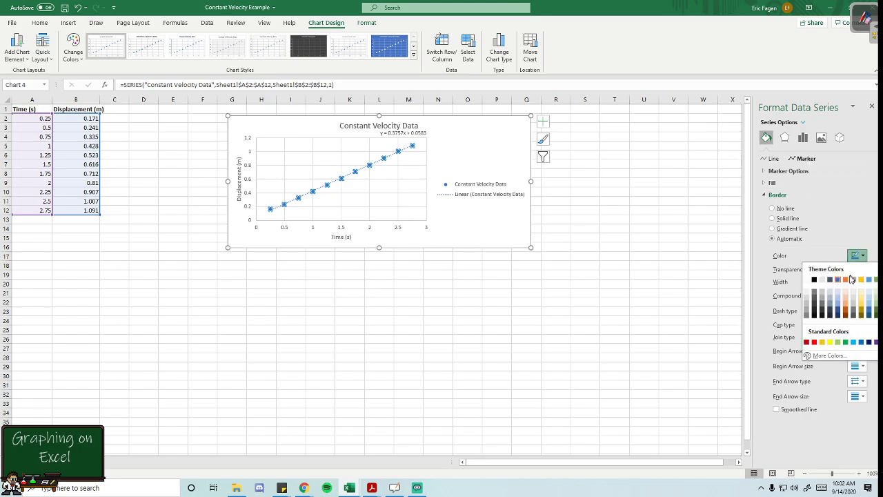
pyautogui.click(817, 342)
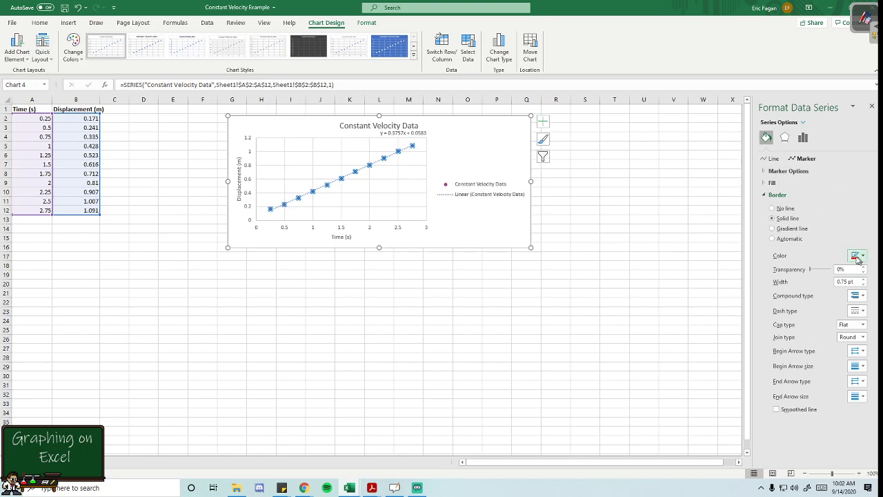
# - Try a solid line connecting the series' data points, and set the series back to No line
pyautogui.click(774, 160)
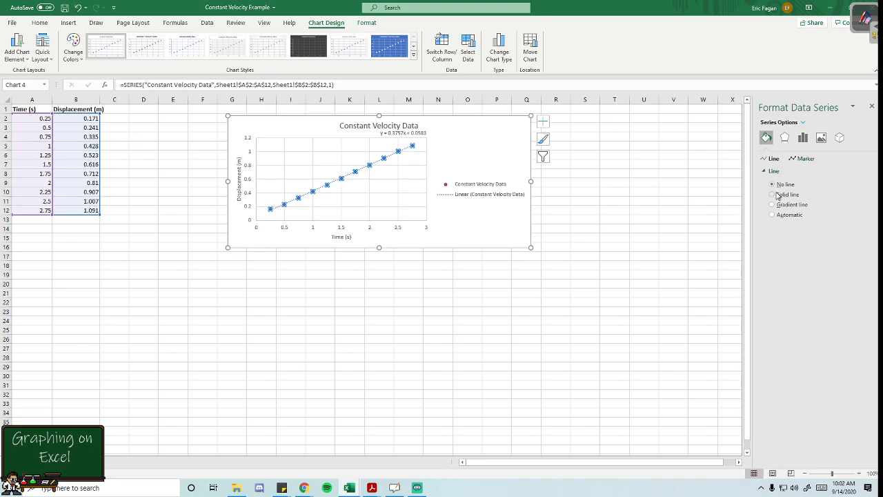
pyautogui.click(773, 194)
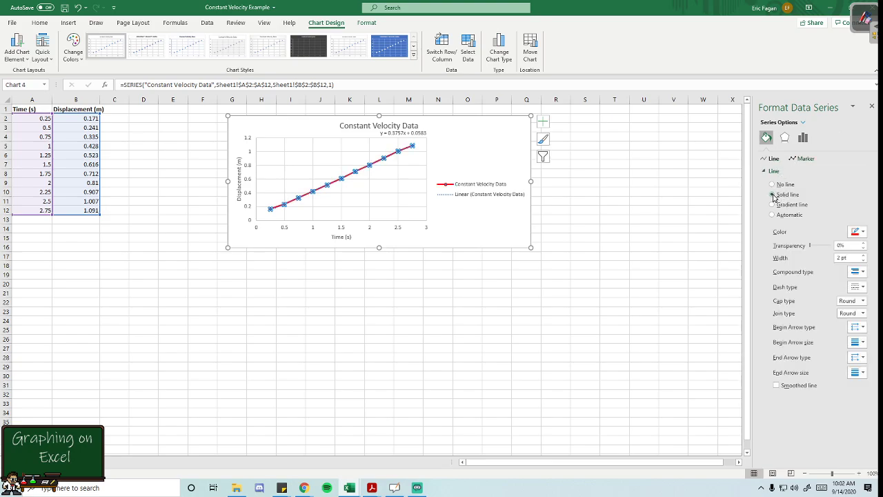
pyautogui.click(772, 185)
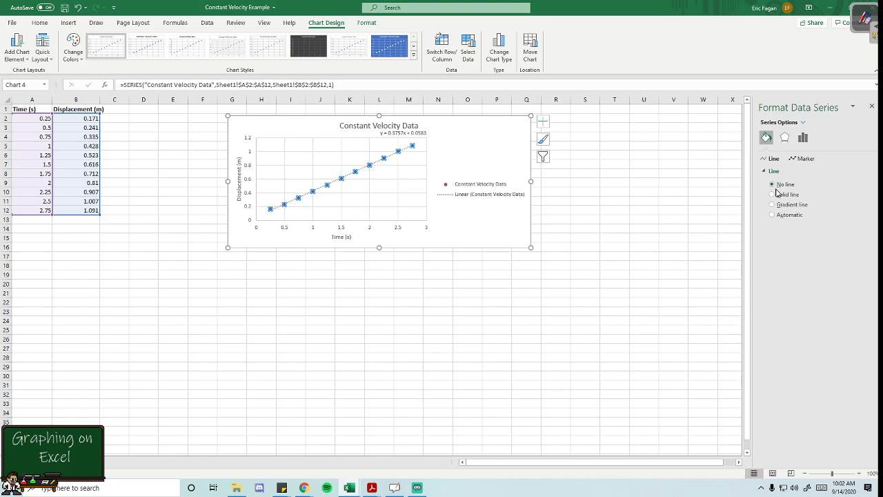